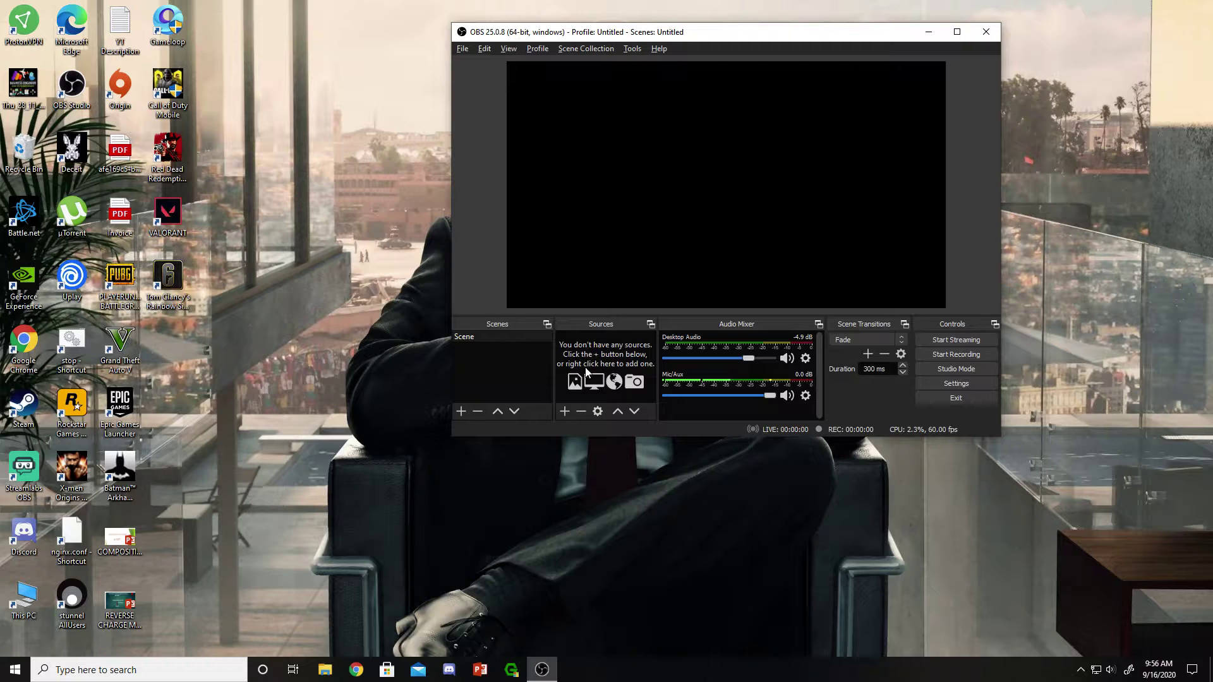
Add a new Display Capture source for Display 1 with cursor capture enabled.
{"action": "left_click", "coordinate": [564, 411]}
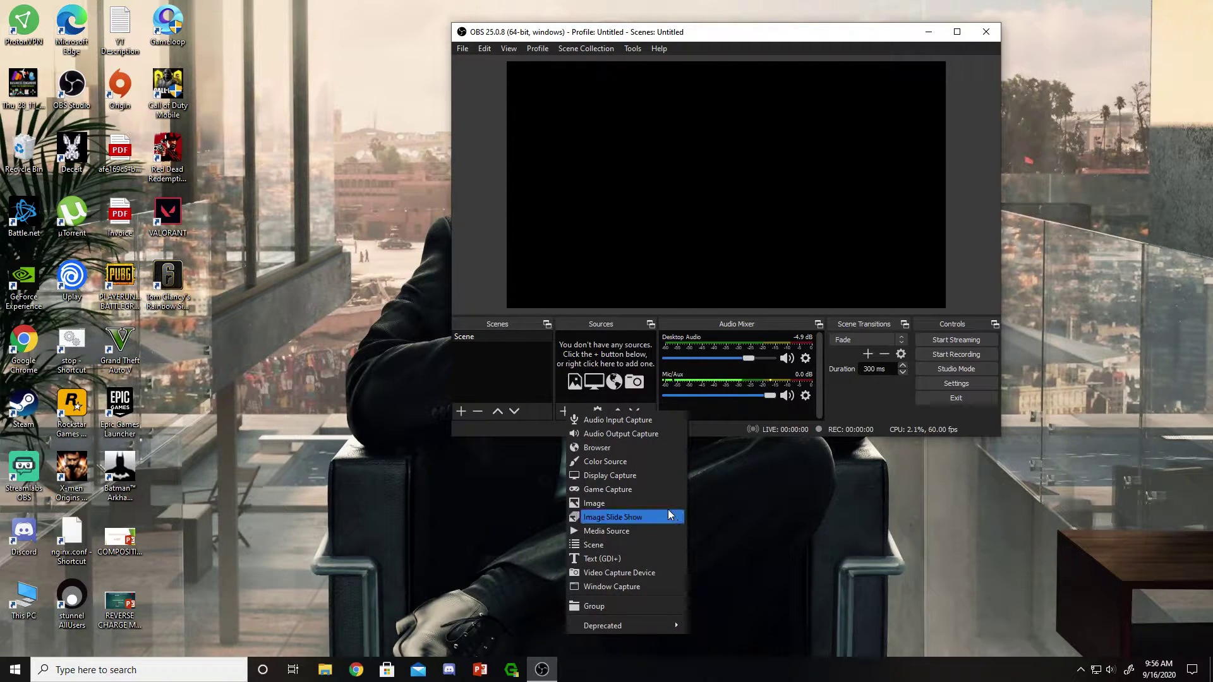
{"action": "left_click", "coordinate": [610, 475]}
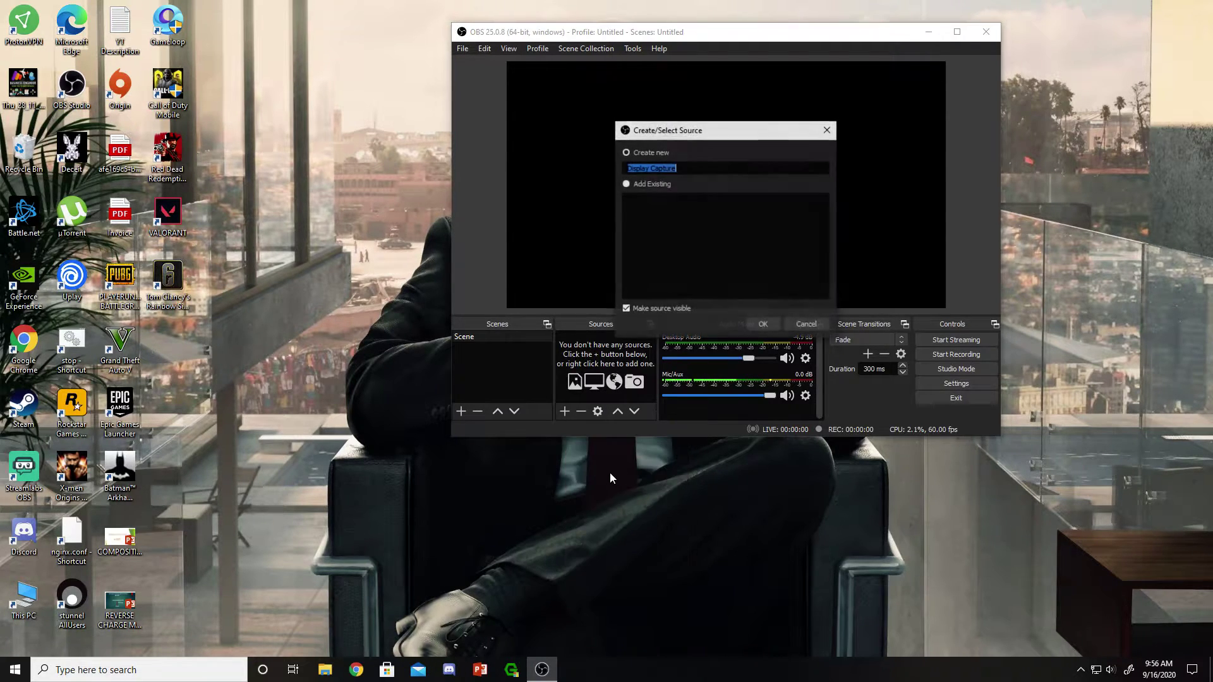
{"action": "left_click", "coordinate": [761, 327]}
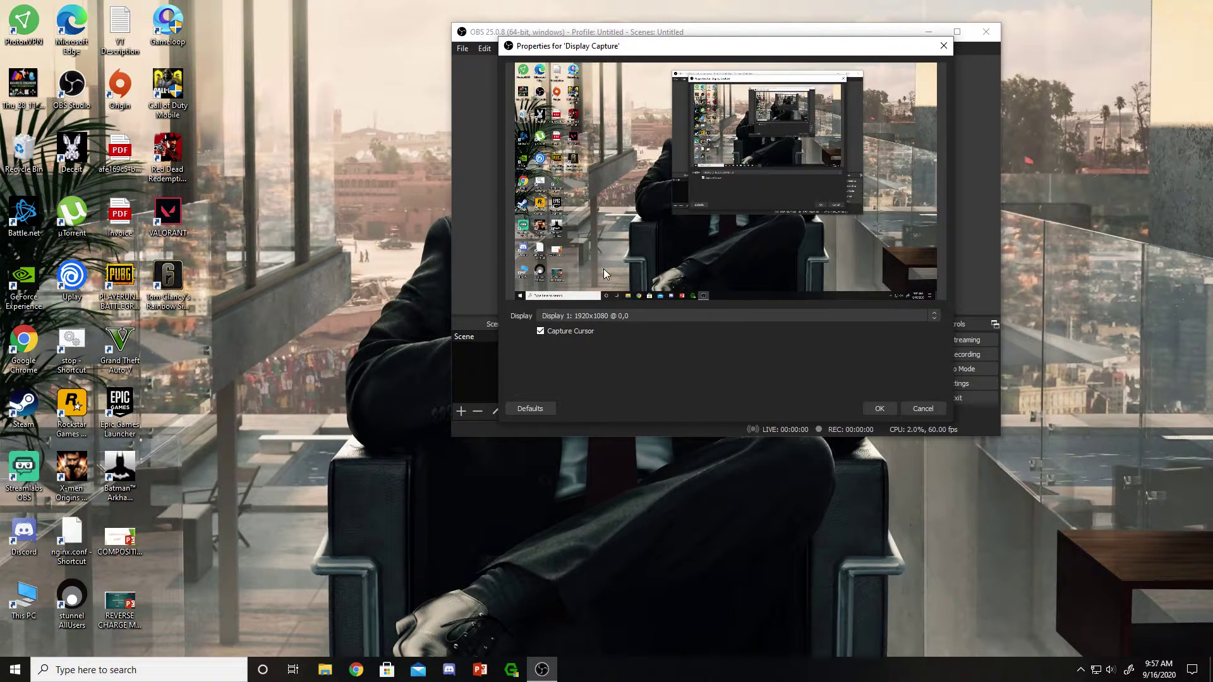
{"action": "left_click", "coordinate": [873, 408]}
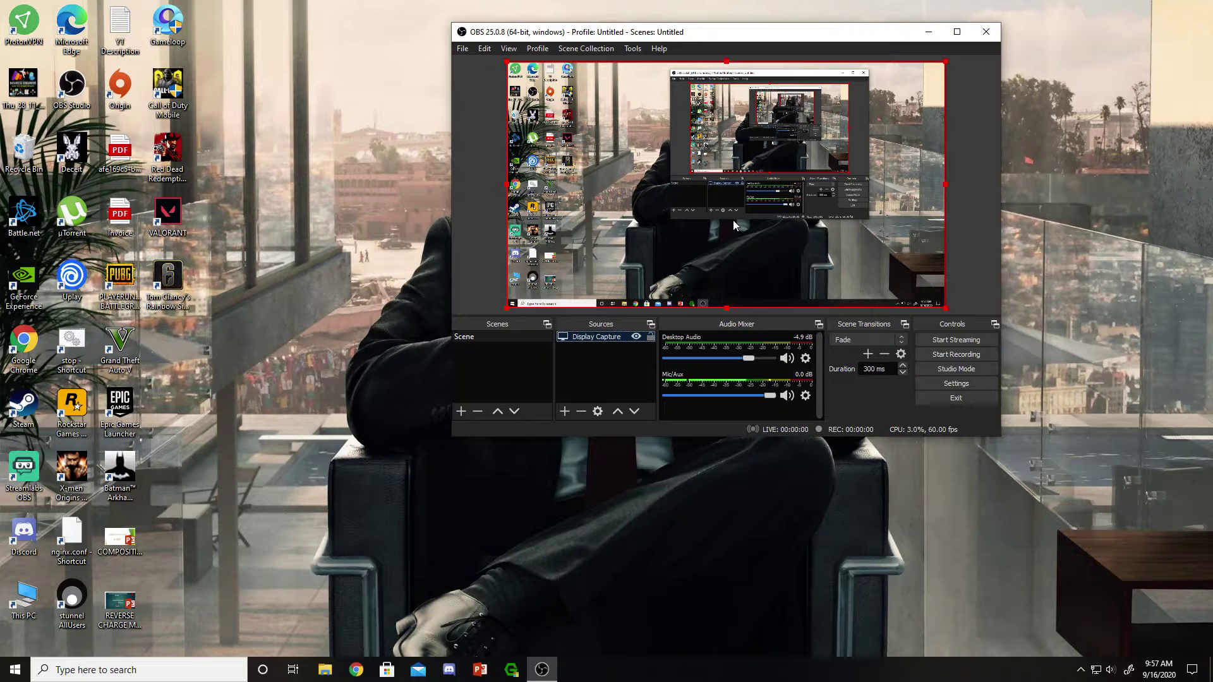
In the stream settings, use YouTube / YouTube Gaming as the service and select the Primary YouTube ingest server.
{"action": "left_click", "coordinate": [947, 384]}
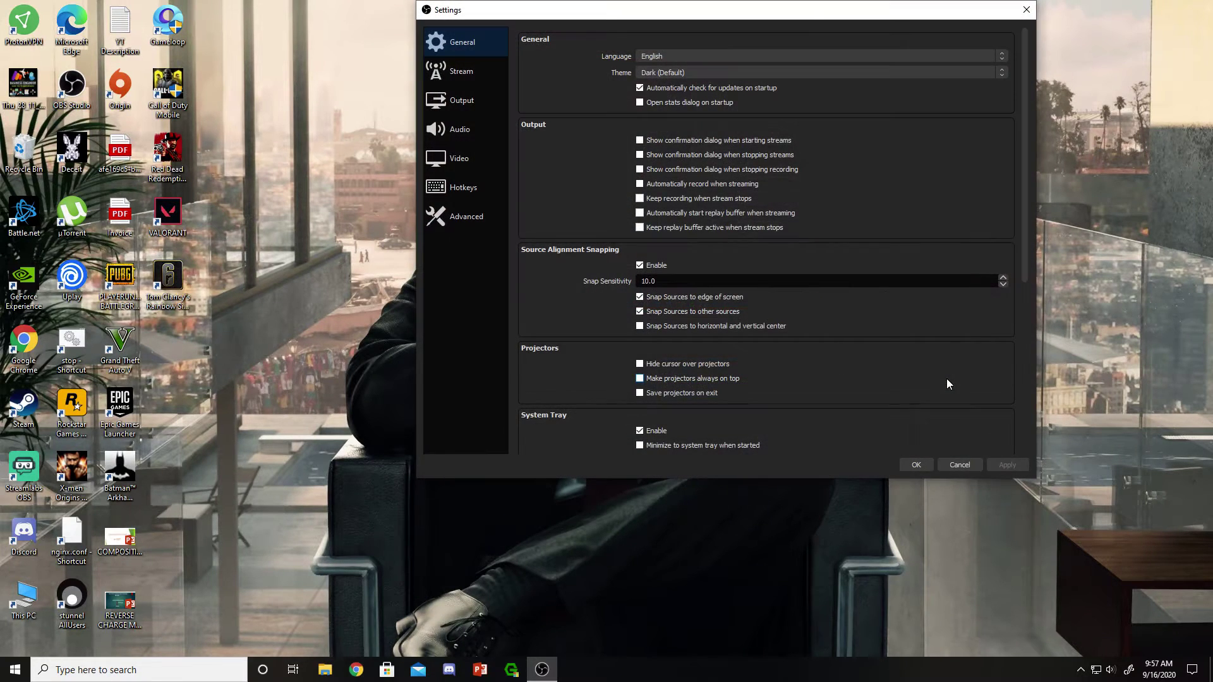
{"action": "left_click", "coordinate": [464, 79]}
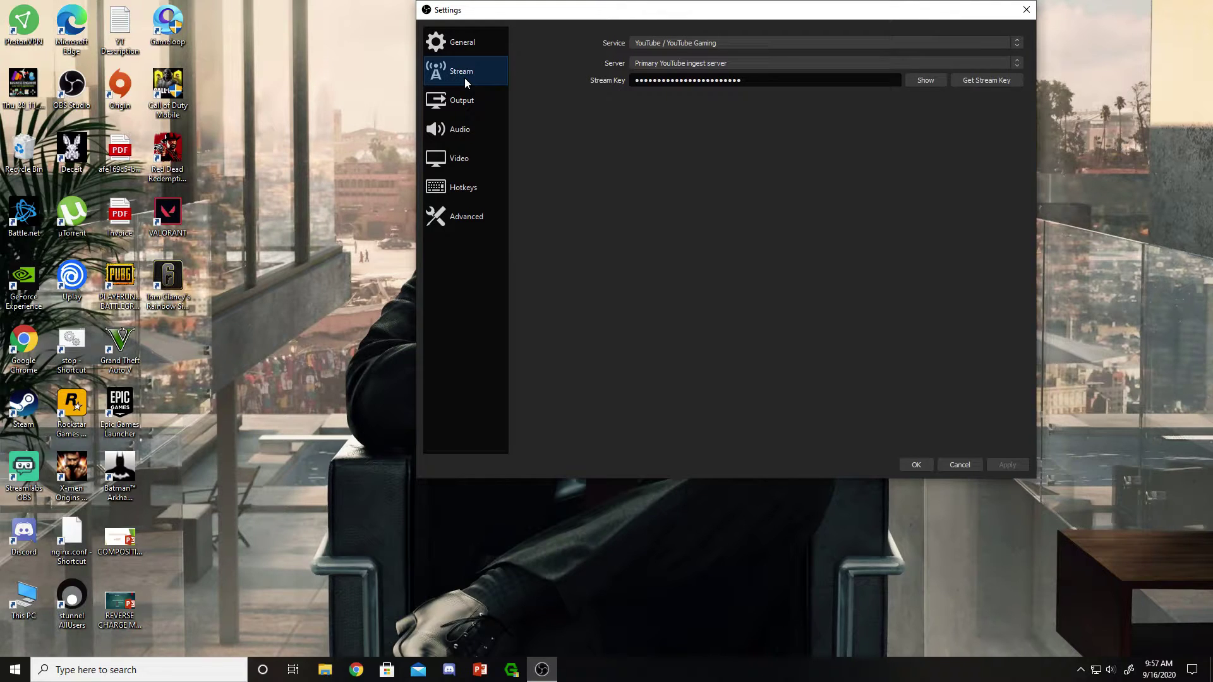
{"action": "left_click", "coordinate": [781, 43]}
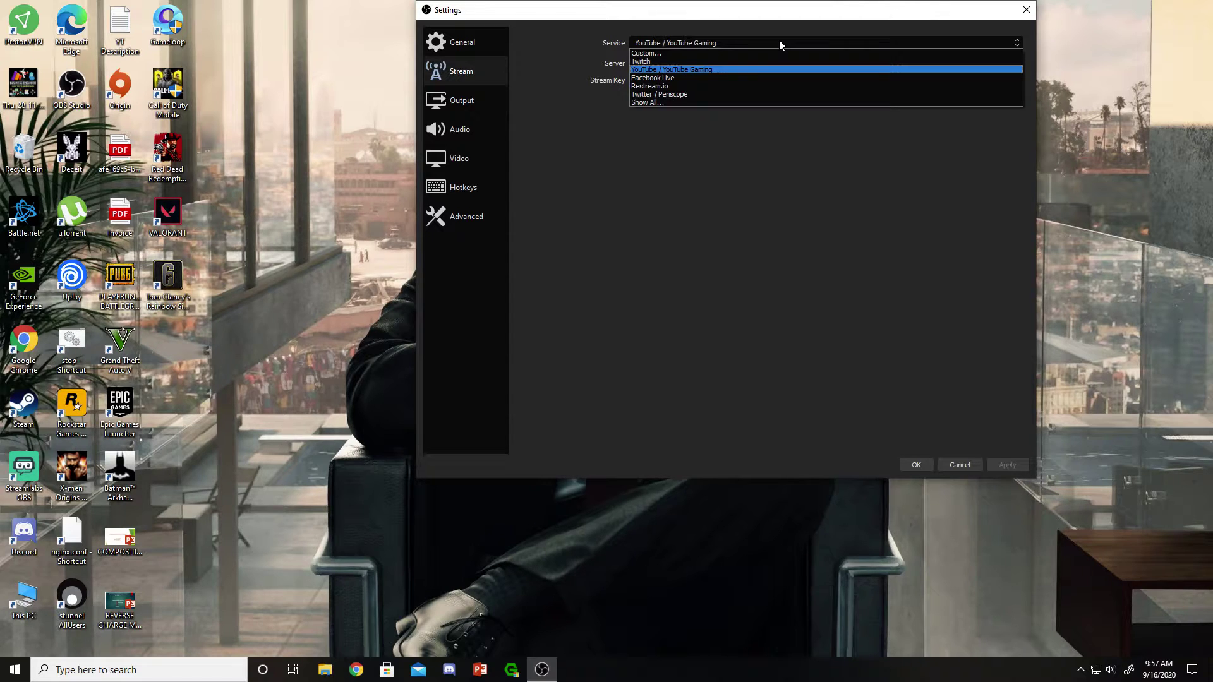
{"action": "left_click", "coordinate": [779, 41]}
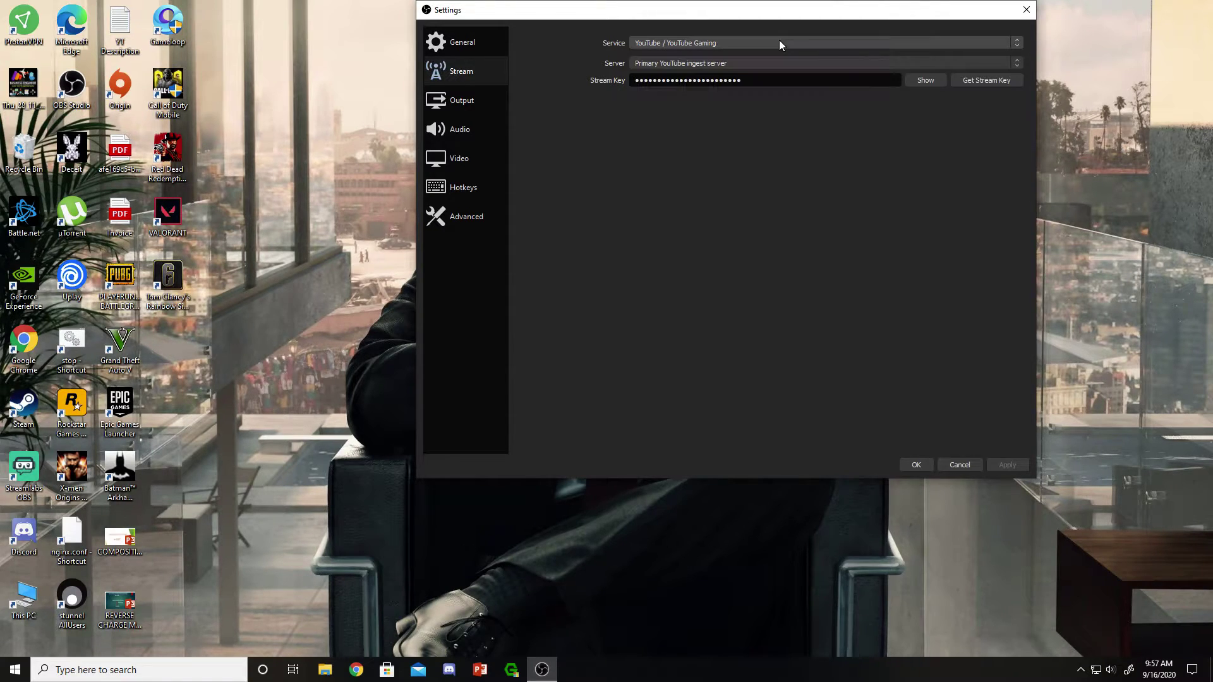
{"action": "left_click", "coordinate": [730, 64]}
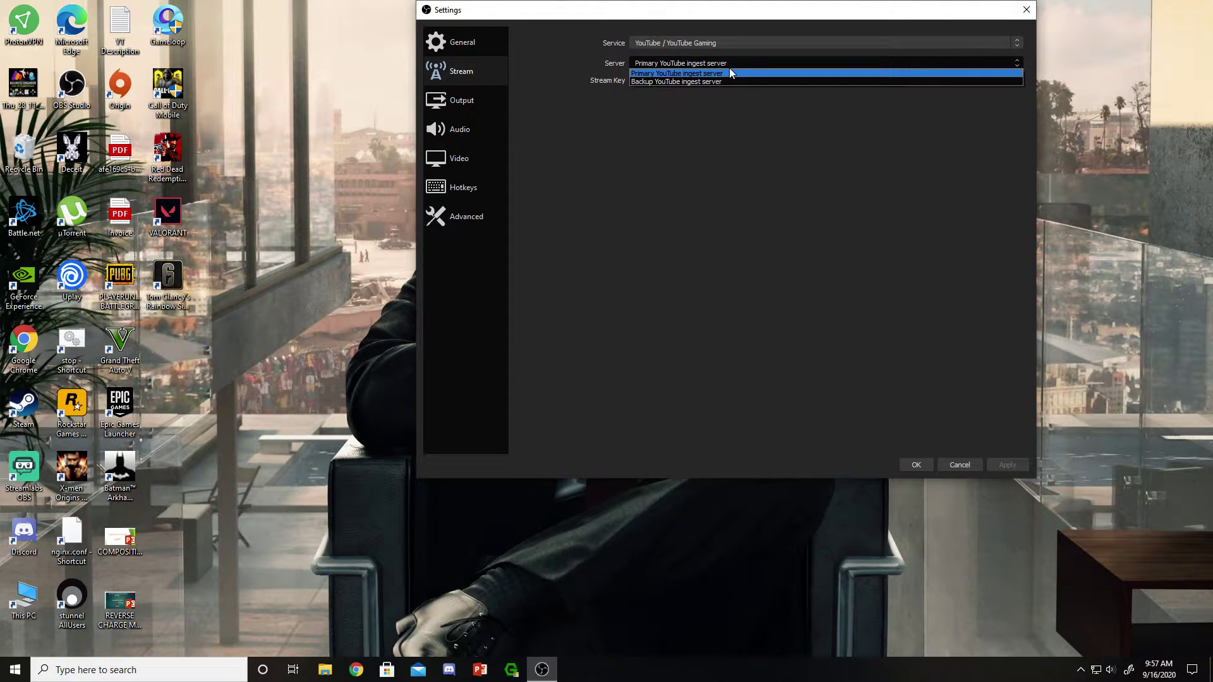
{"action": "left_click", "coordinate": [729, 69]}
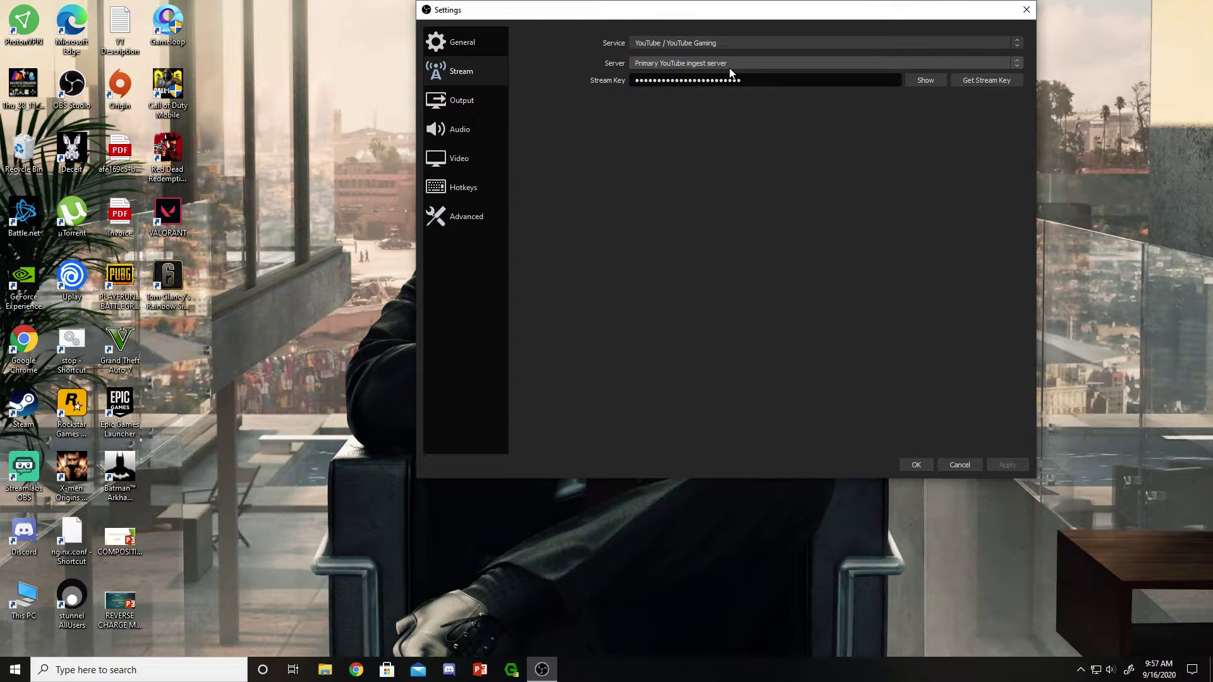
In the output settings, select Hardware (NVENC) as the streaming encoder.
{"action": "left_click", "coordinate": [438, 100]}
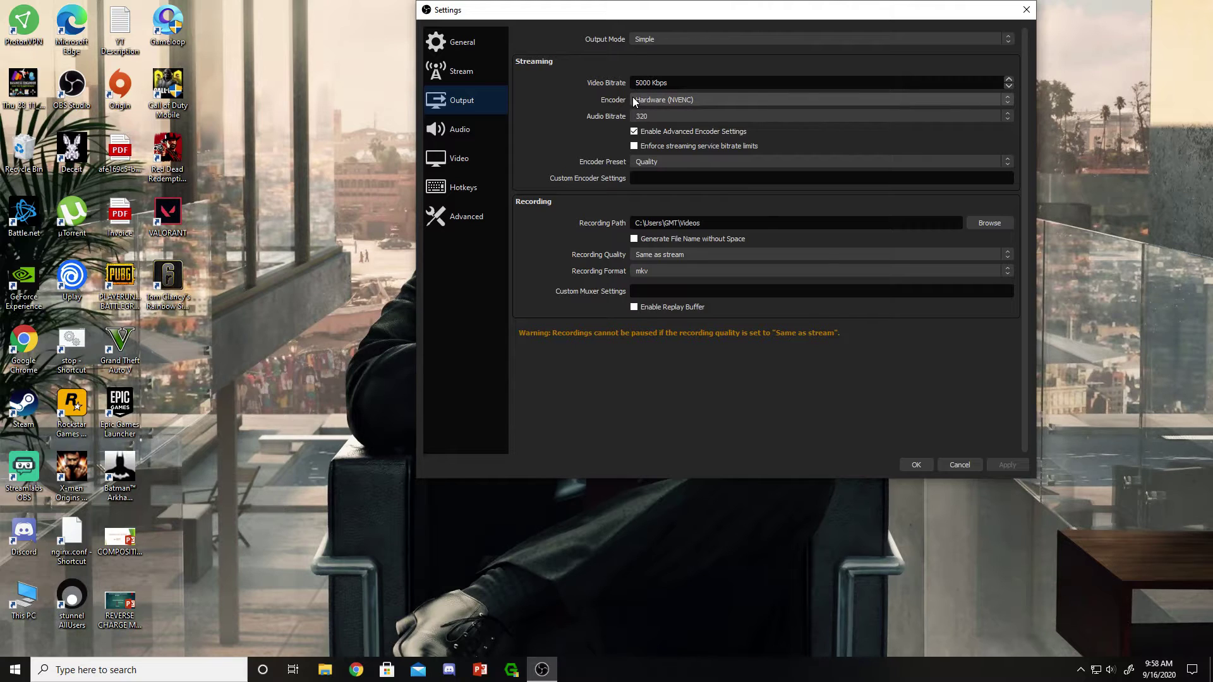
{"action": "left_click", "coordinate": [634, 99]}
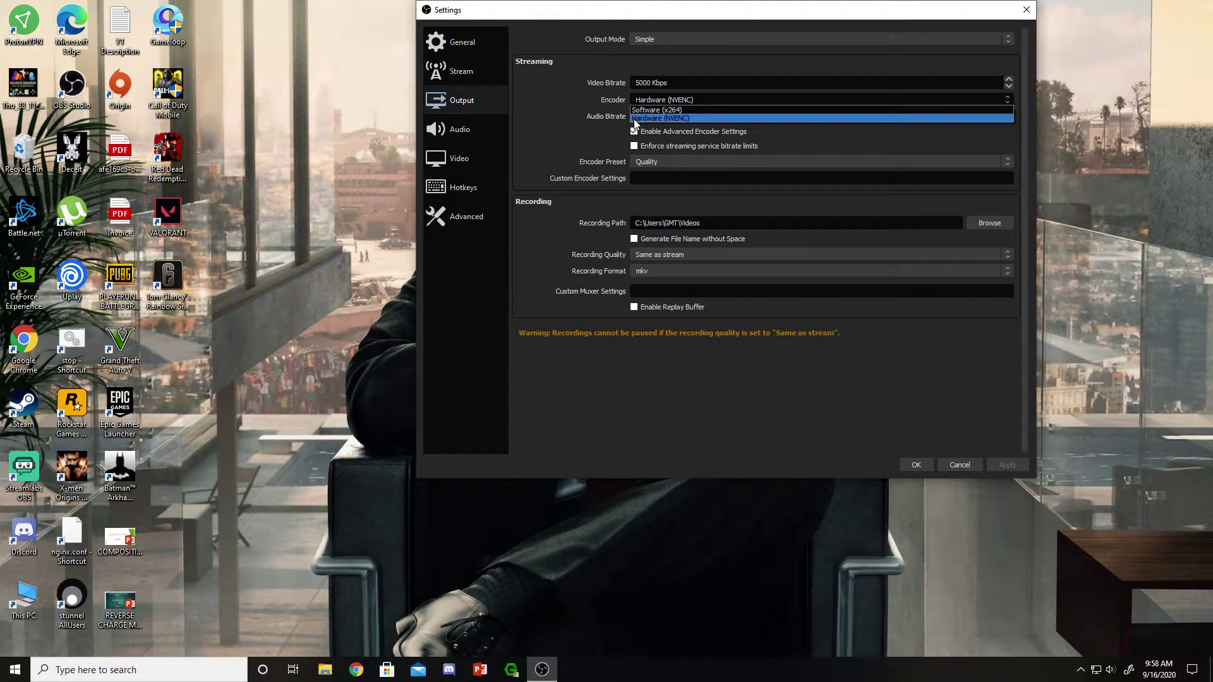
{"action": "left_click", "coordinate": [635, 118]}
{"action": "left_click", "coordinate": [650, 100]}
{"action": "left_click", "coordinate": [650, 119]}
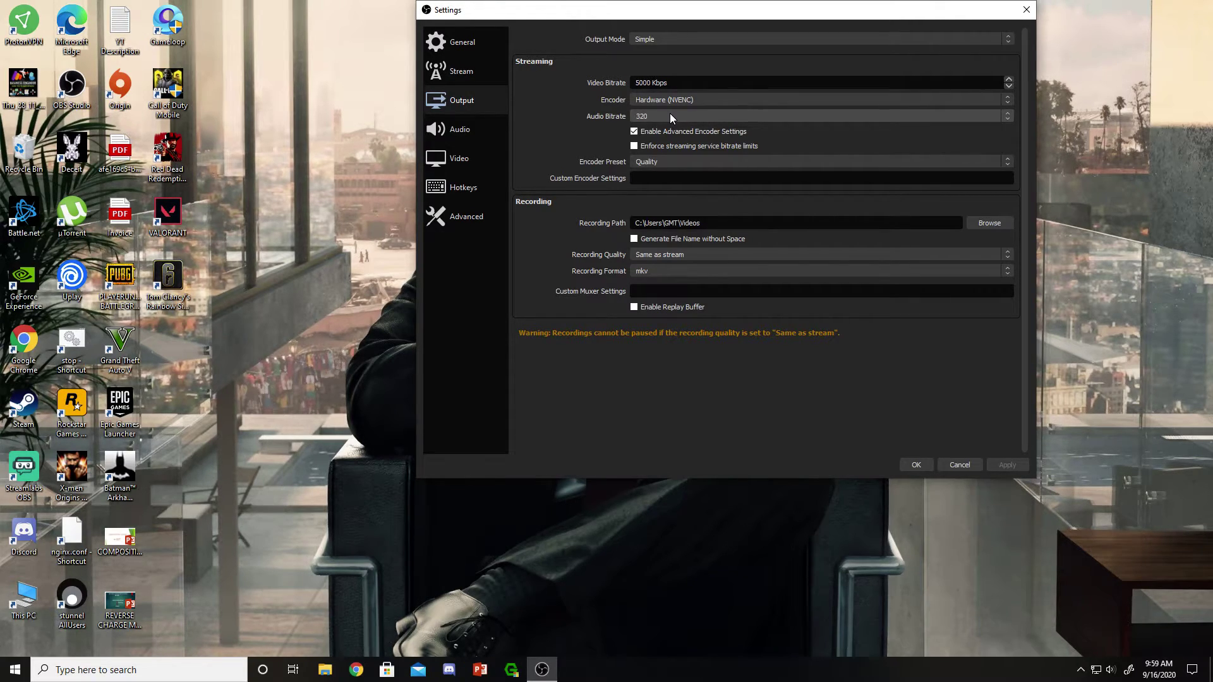
Toggle the advanced encoder settings off and on again, and select Quality as the encoder preset.
{"action": "left_click", "coordinate": [633, 133]}
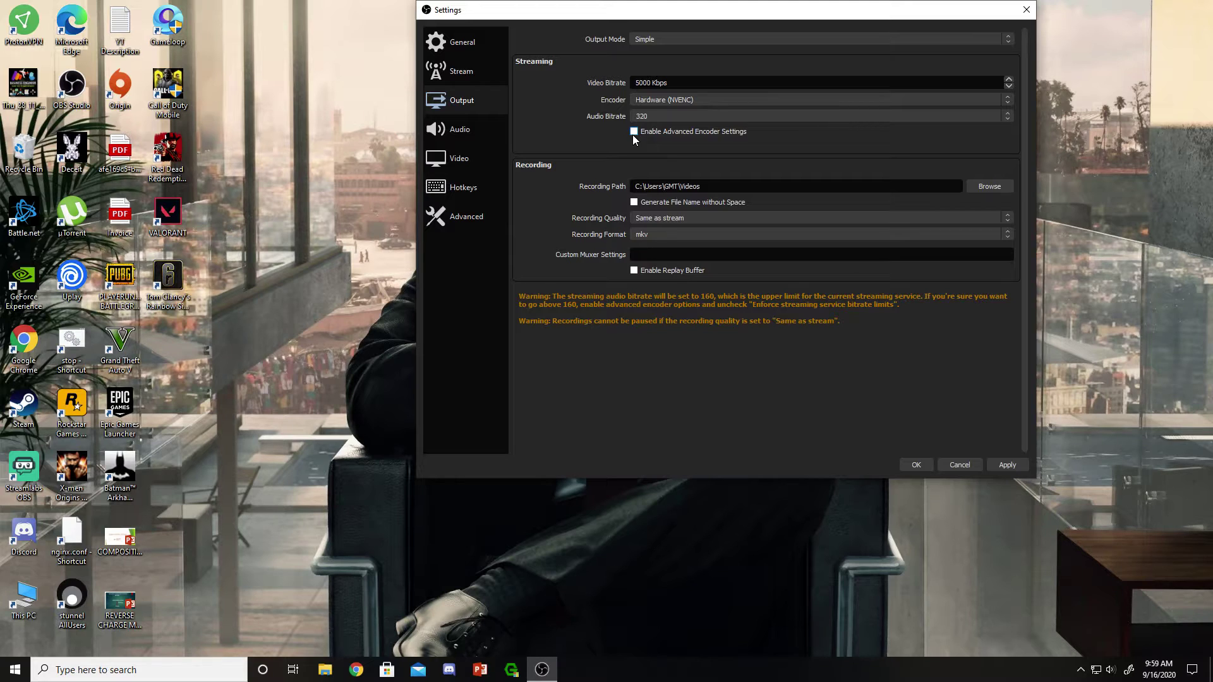
{"action": "left_click", "coordinate": [634, 134]}
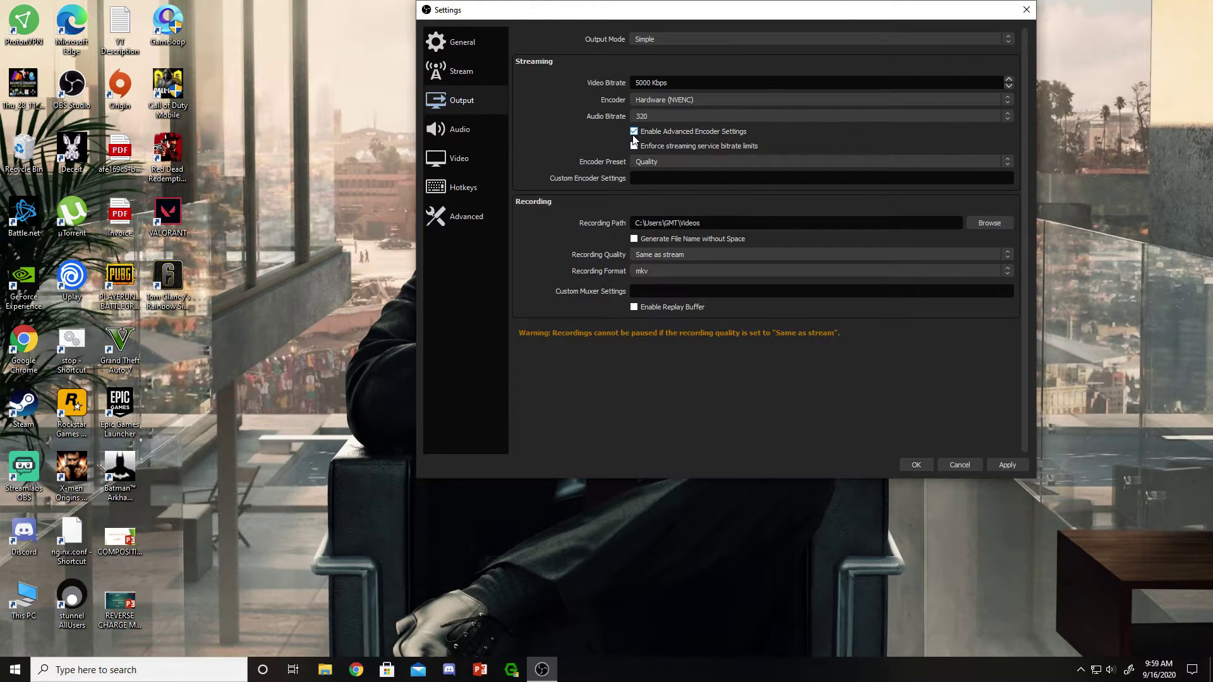
{"action": "left_click", "coordinate": [646, 161]}
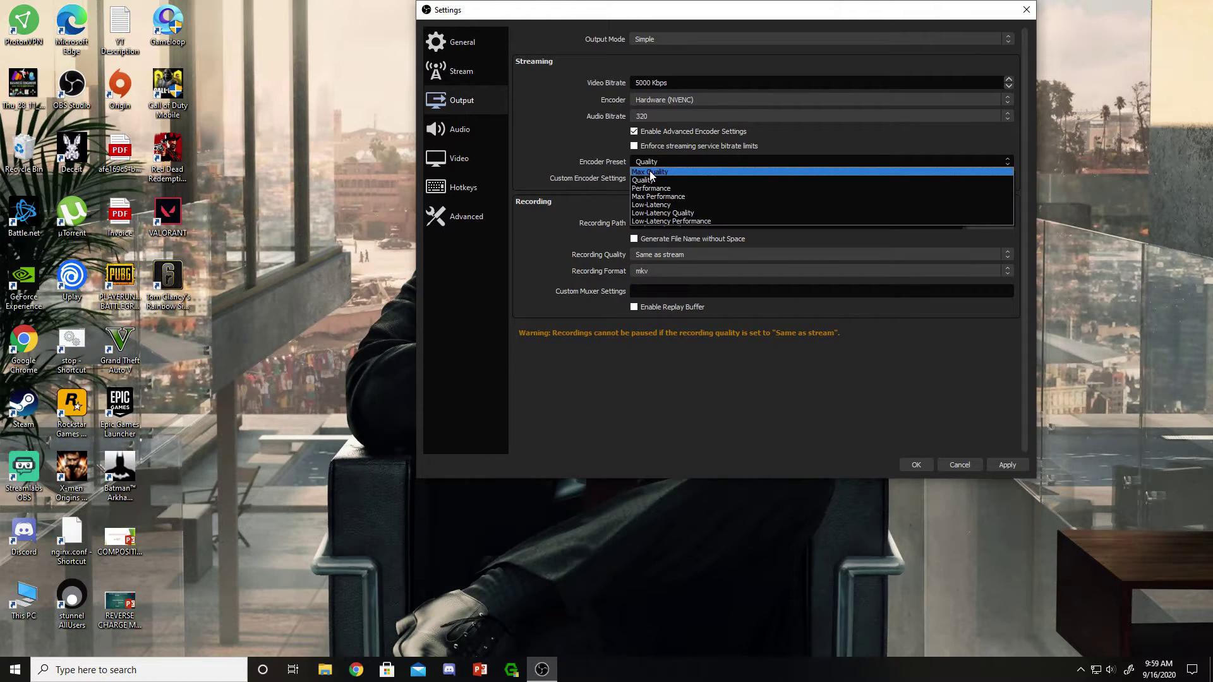
{"action": "left_click", "coordinate": [644, 182]}
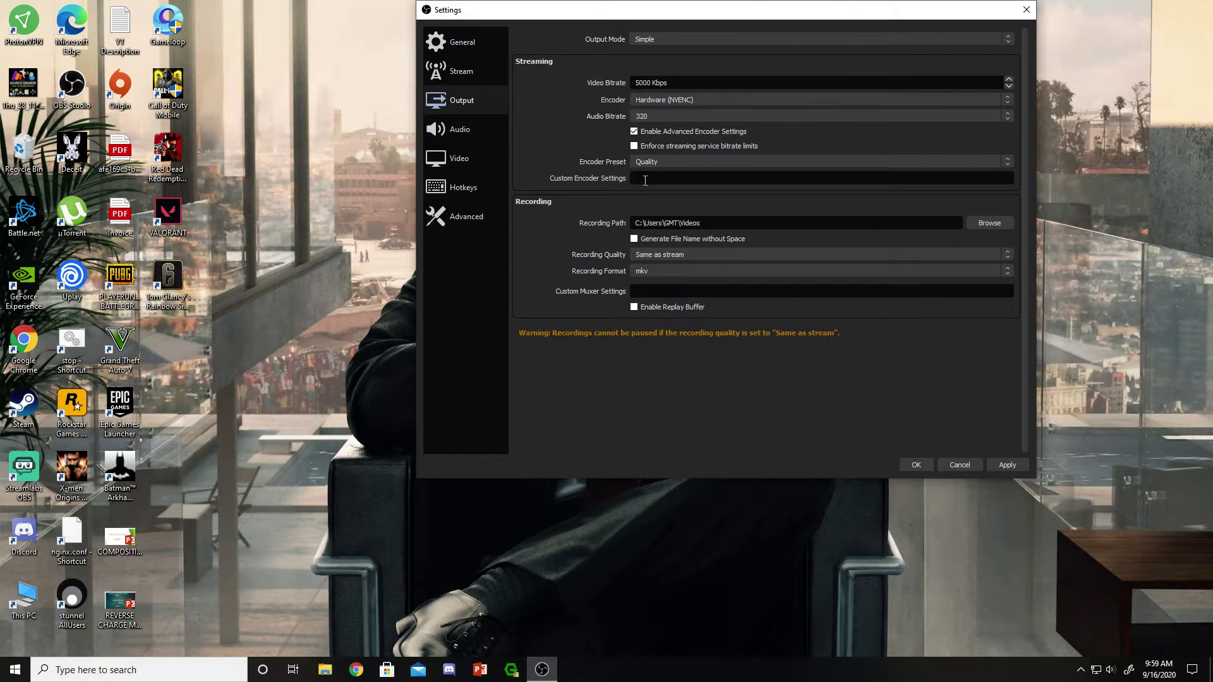
{"action": "left_click", "coordinate": [648, 163]}
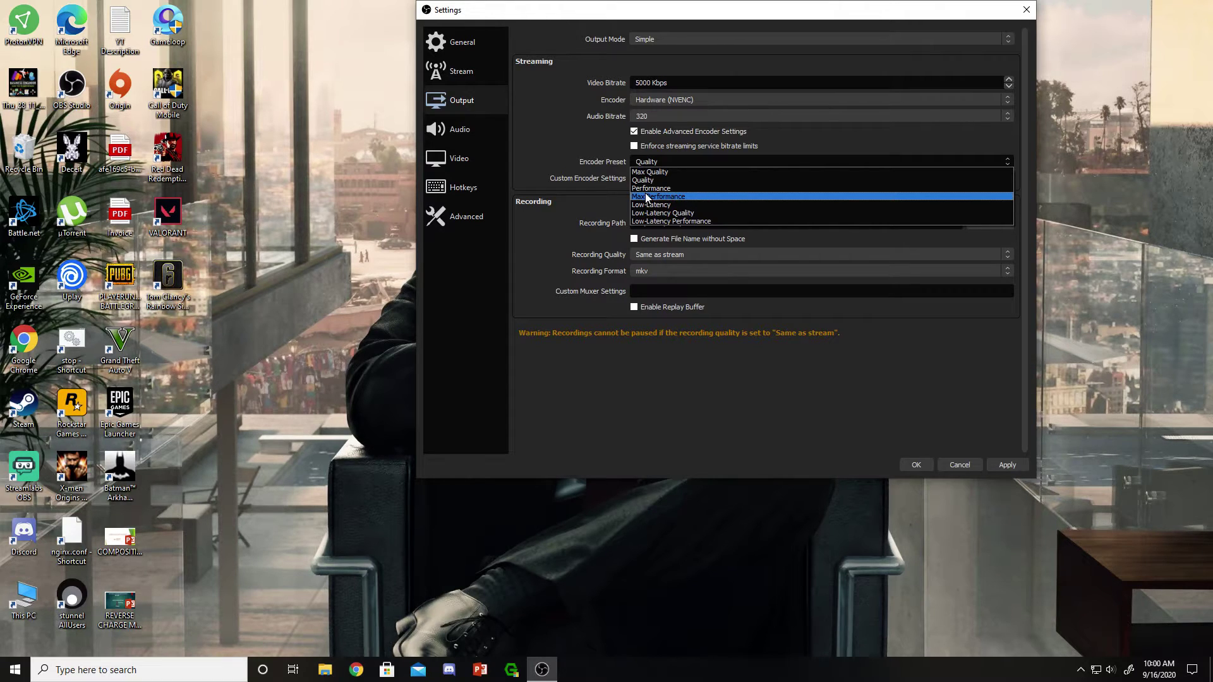
{"action": "left_click", "coordinate": [647, 181]}
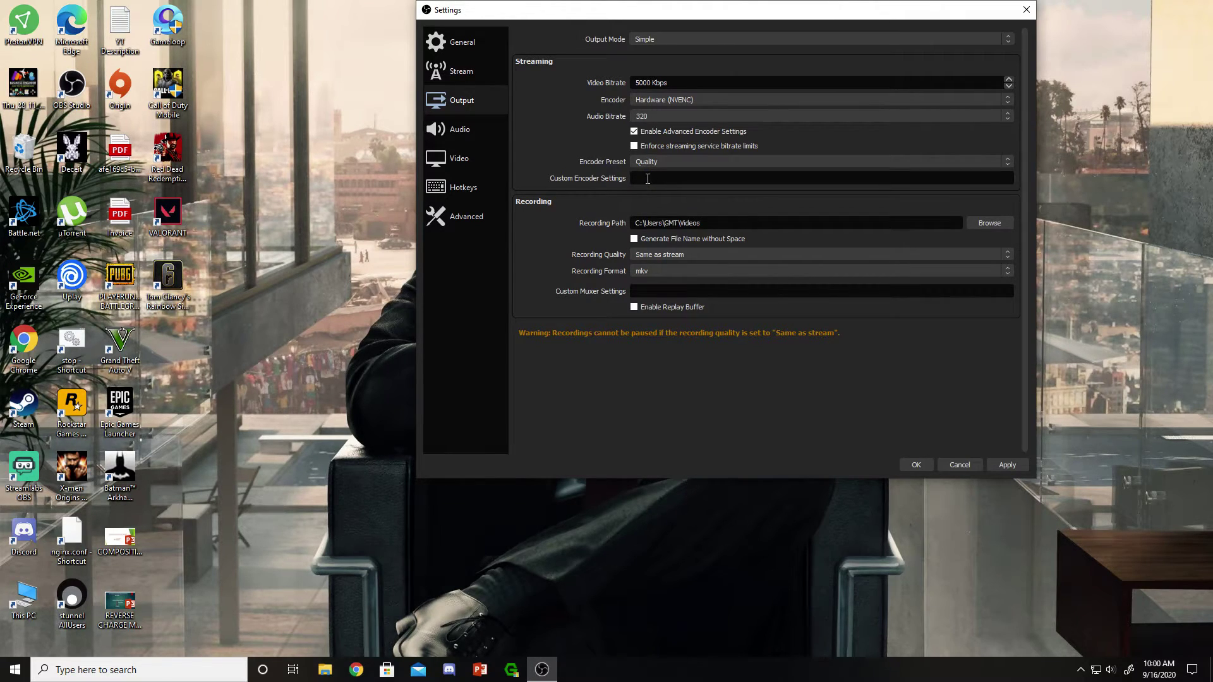
Look over the available streaming encoders and presets, leaving Hardware (NVENC) with the Quality preset.
{"action": "left_click", "coordinate": [653, 96]}
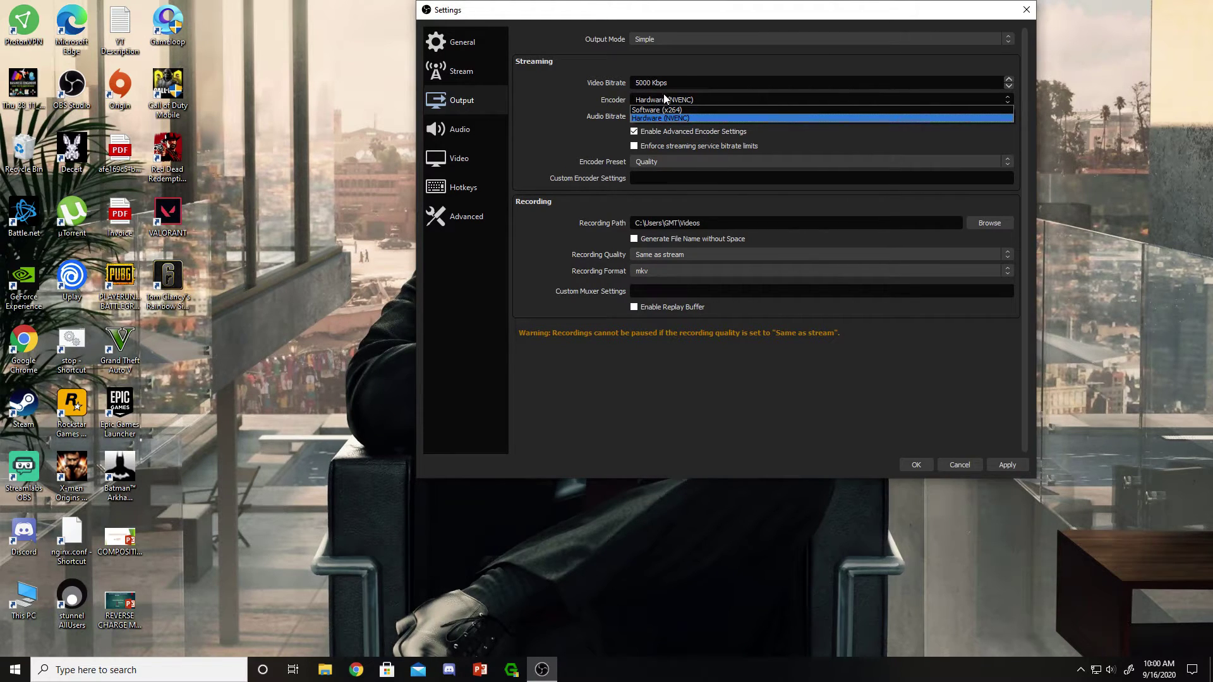
{"action": "left_click", "coordinate": [663, 96]}
{"action": "left_click", "coordinate": [680, 158]}
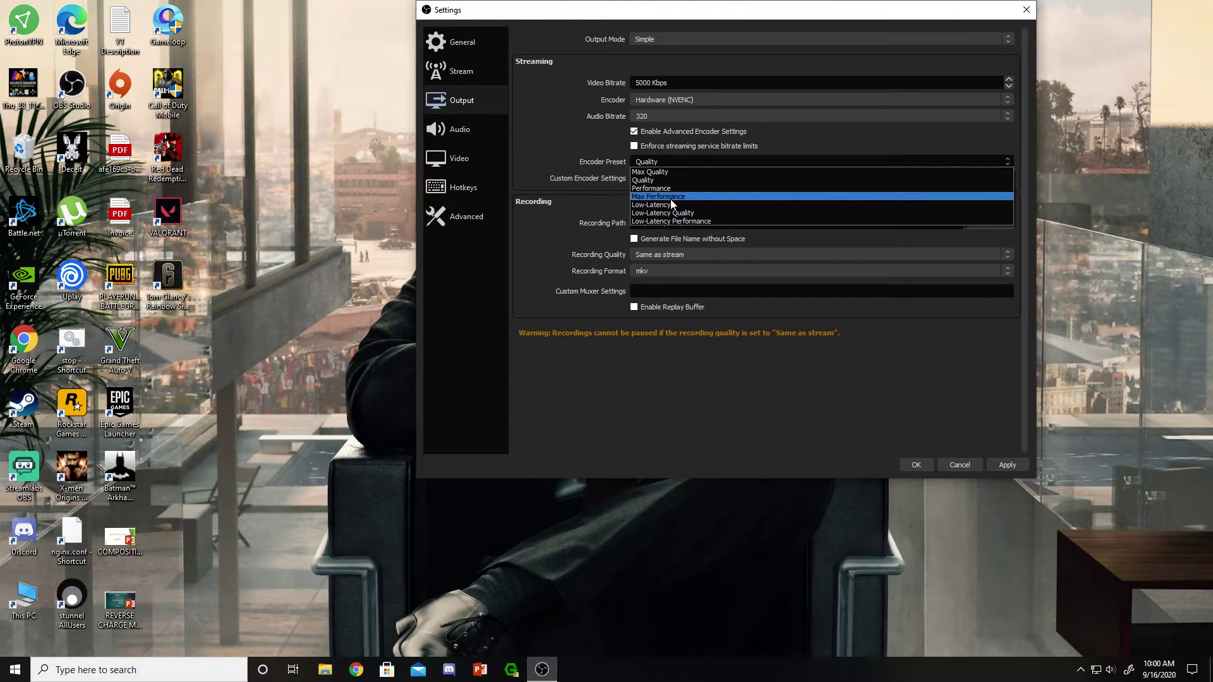
{"action": "left_click", "coordinate": [667, 181]}
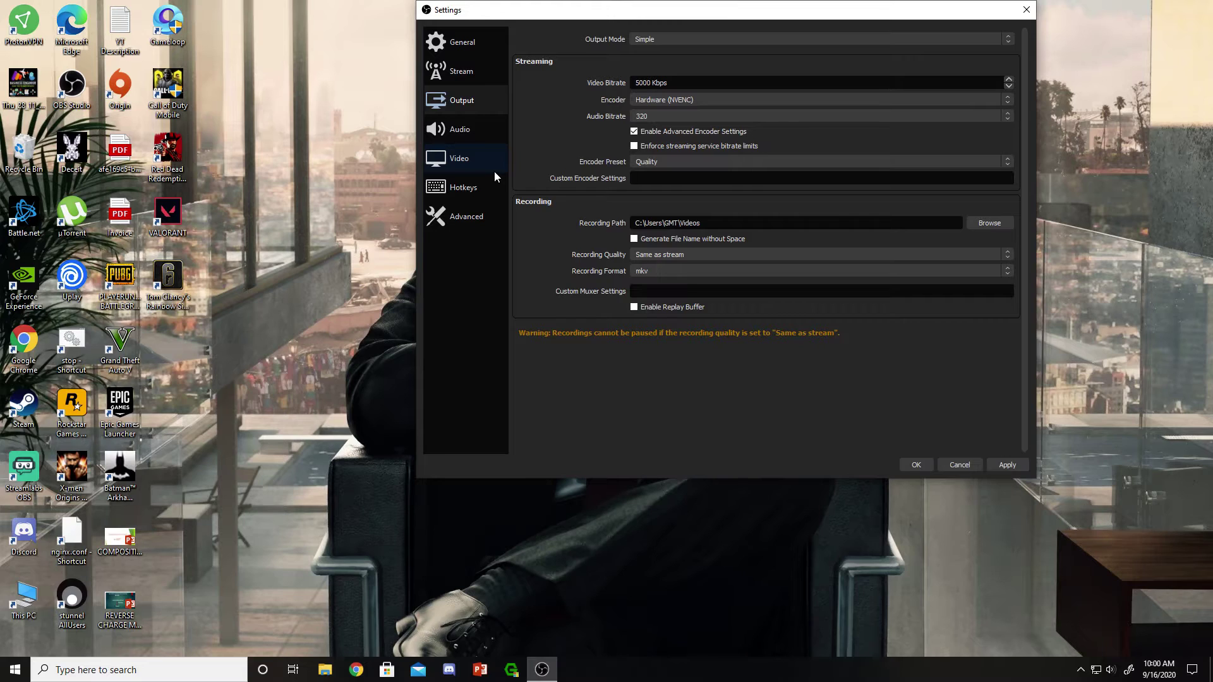
Check the sample rate options in the audio settings.
{"action": "left_click", "coordinate": [473, 133]}
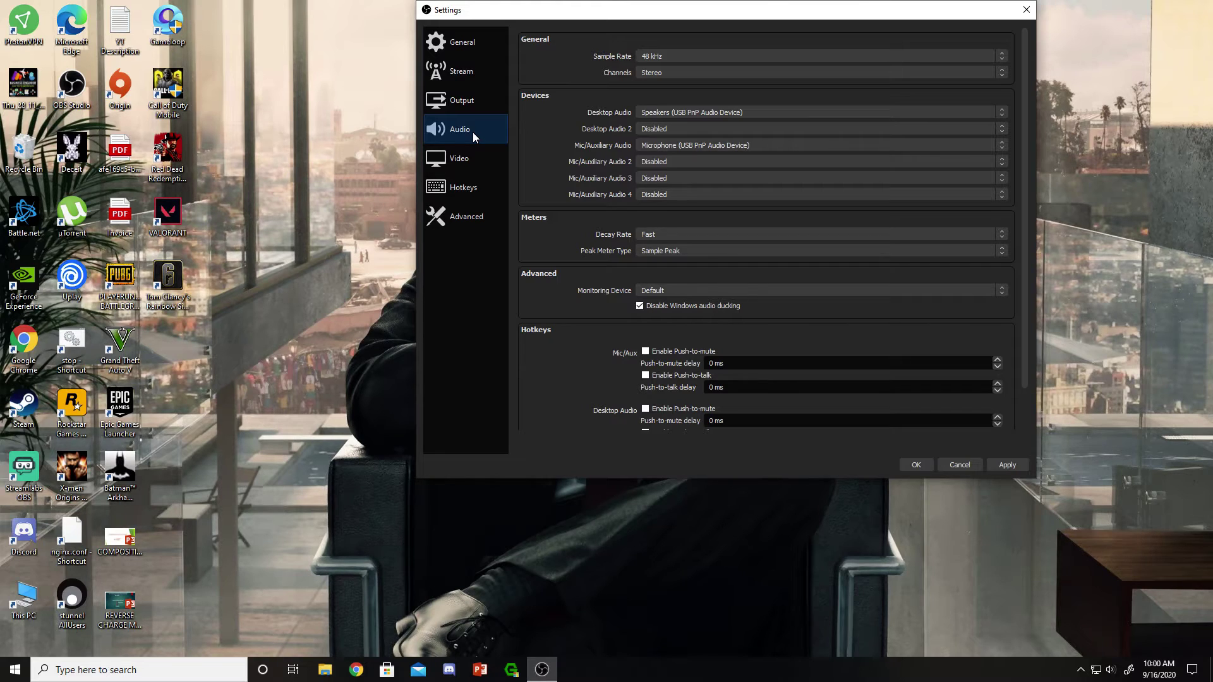
{"action": "left_click", "coordinate": [647, 58]}
{"action": "left_click", "coordinate": [649, 55]}
In the video settings, set both the base (canvas) and output (scaled) resolutions to 1280x720.
{"action": "left_click", "coordinate": [491, 163]}
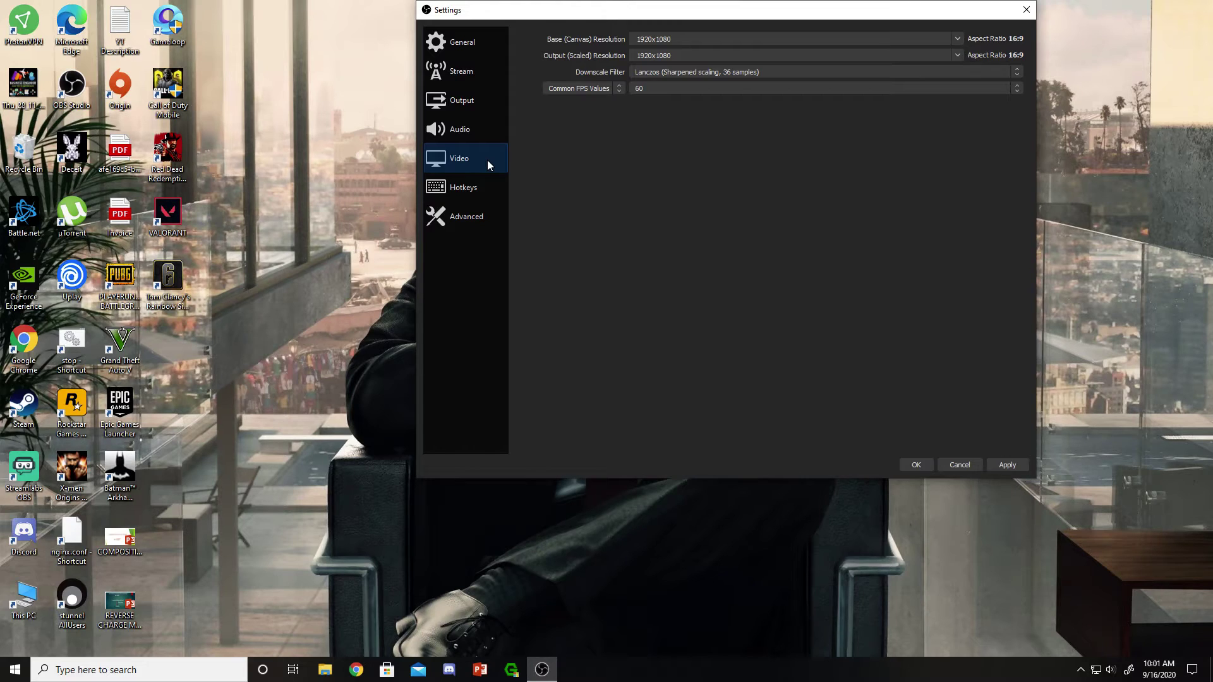
{"action": "left_click", "coordinate": [663, 39]}
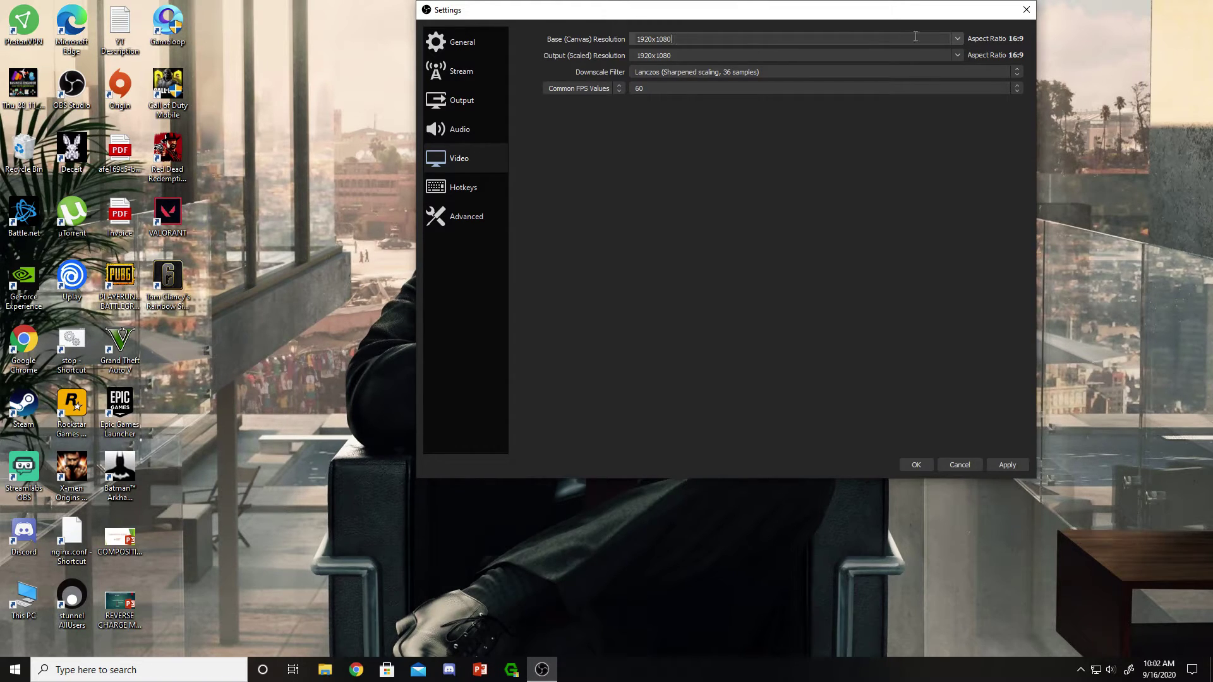
{"action": "left_click", "coordinate": [957, 39]}
{"action": "left_click", "coordinate": [657, 57]}
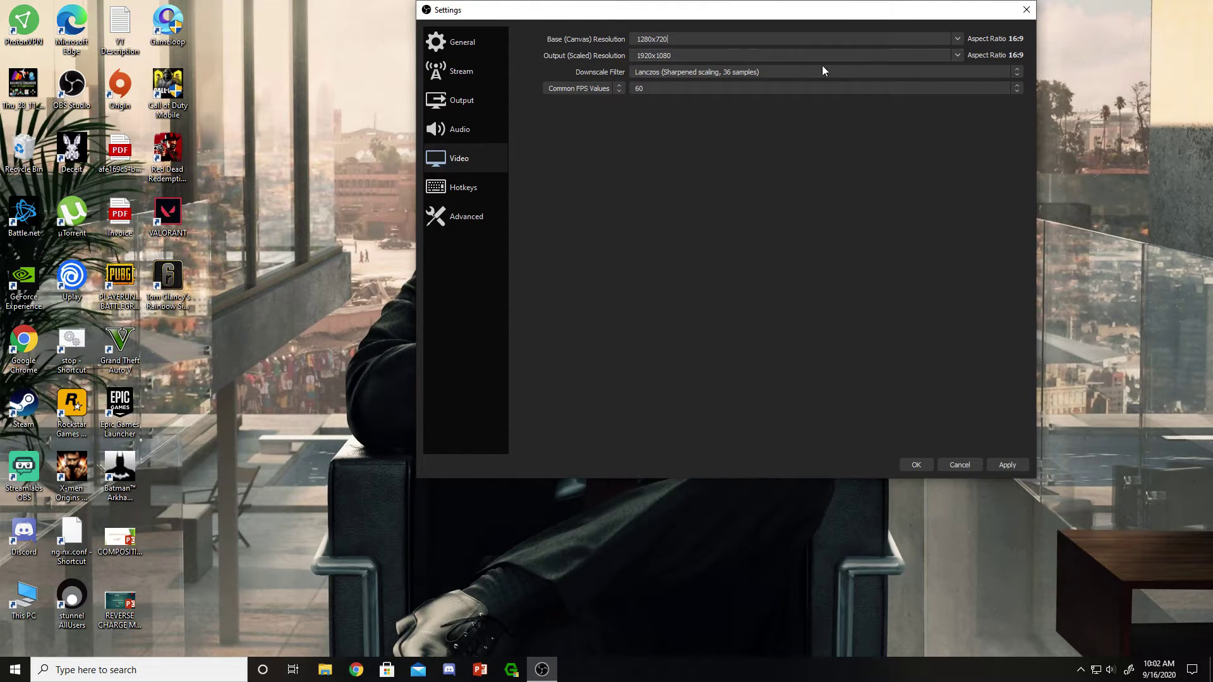
{"action": "left_click", "coordinate": [958, 55]}
{"action": "left_click", "coordinate": [958, 55]}
{"action": "left_click", "coordinate": [958, 56]}
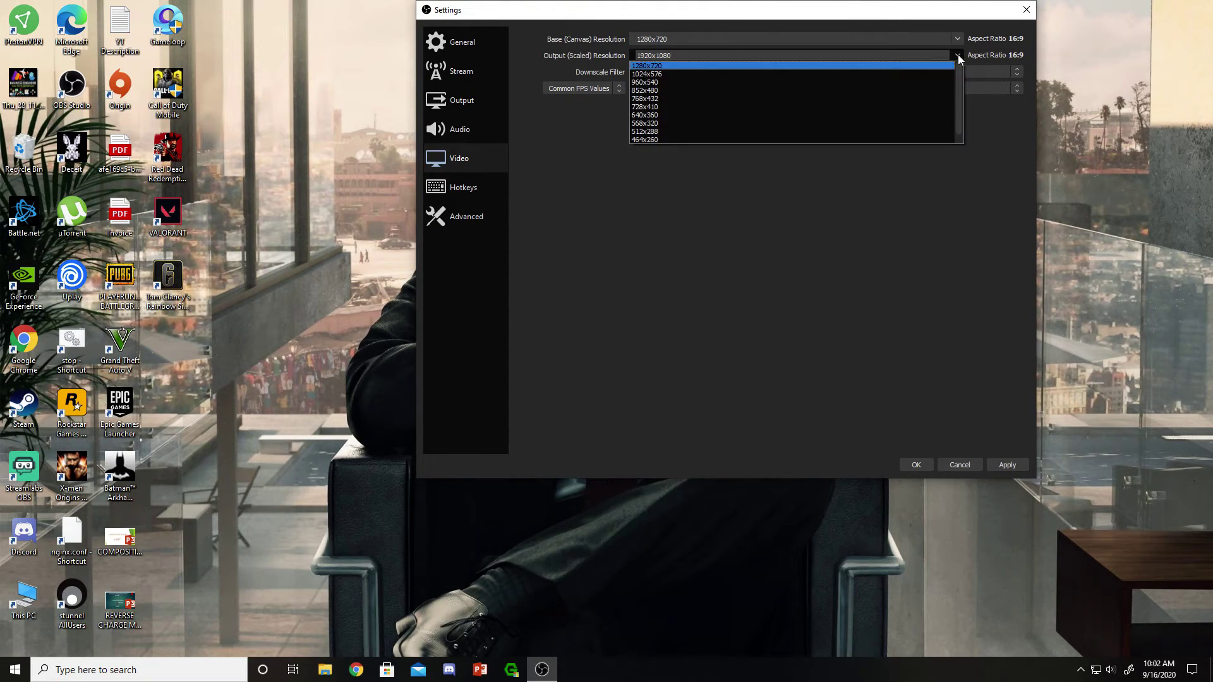
{"action": "left_click", "coordinate": [730, 65]}
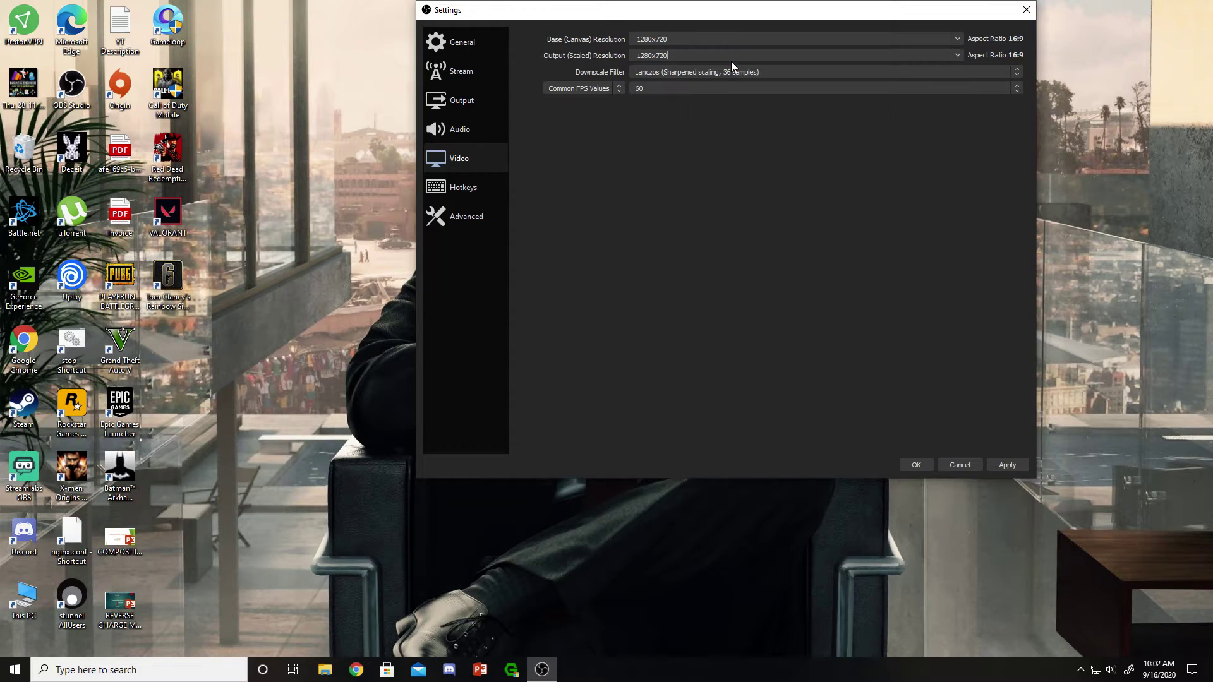
Set both the base (canvas) and output (scaled) resolutions to 1920x1080.
{"action": "left_click", "coordinate": [962, 40]}
{"action": "left_click", "coordinate": [858, 50]}
{"action": "left_click", "coordinate": [956, 54]}
{"action": "left_click", "coordinate": [764, 65]}
Select the Lanczos (Sharpened scaling, 36 samples) downscale filter and look over the common FPS values, leaving 60.
{"action": "left_click", "coordinate": [785, 74]}
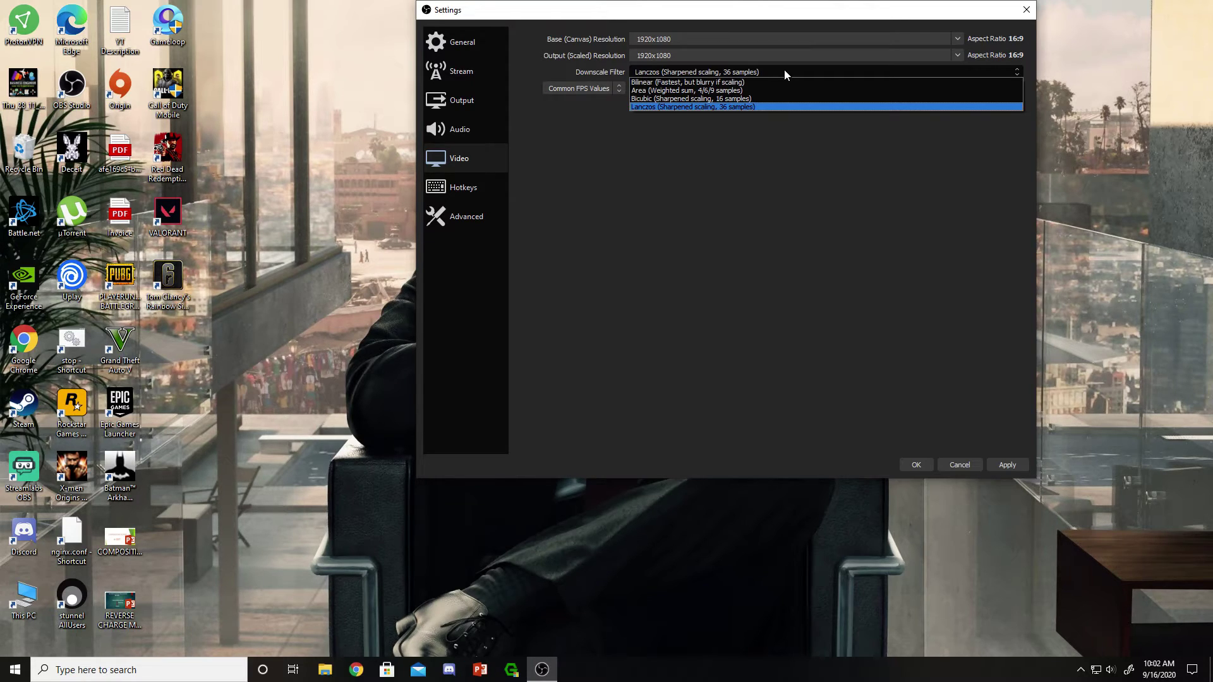
{"action": "left_click", "coordinate": [737, 109]}
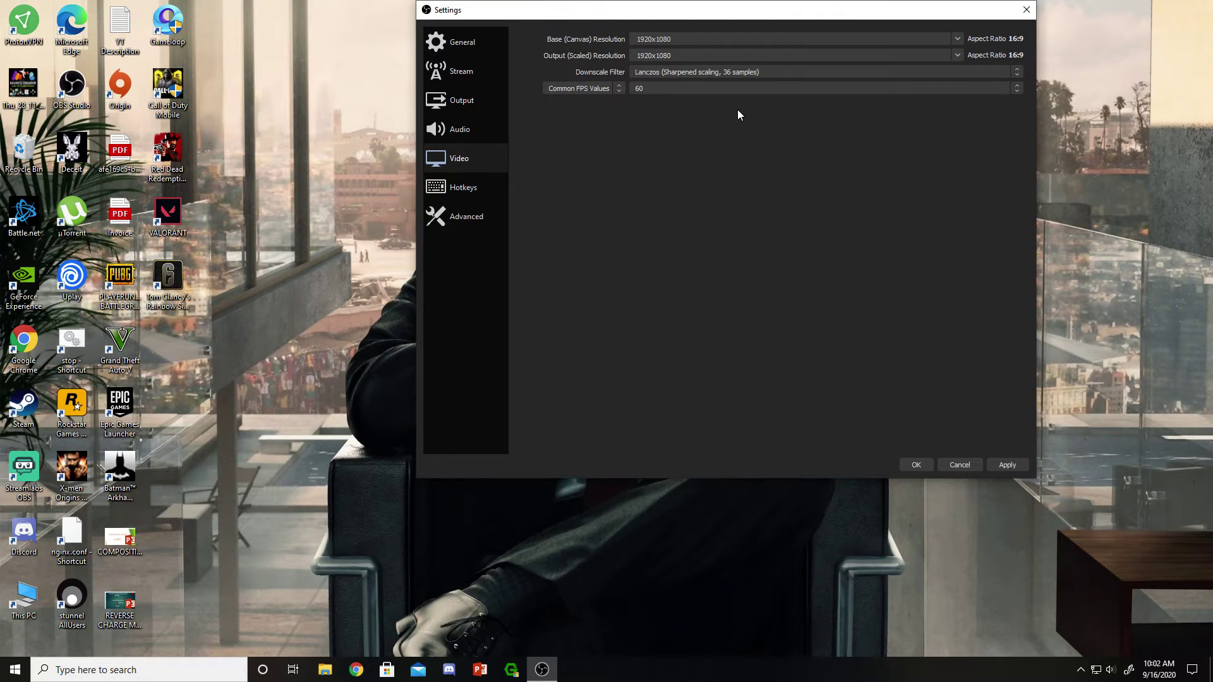
{"action": "left_click", "coordinate": [680, 91]}
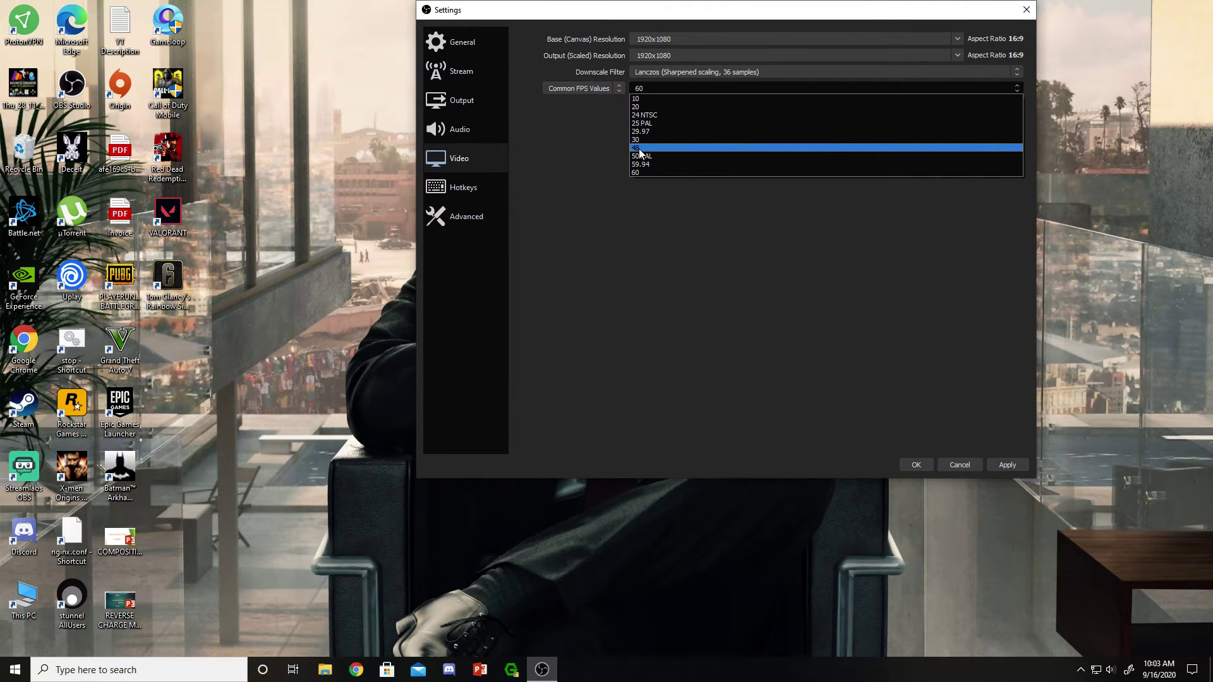
{"action": "left_click", "coordinate": [1006, 89]}
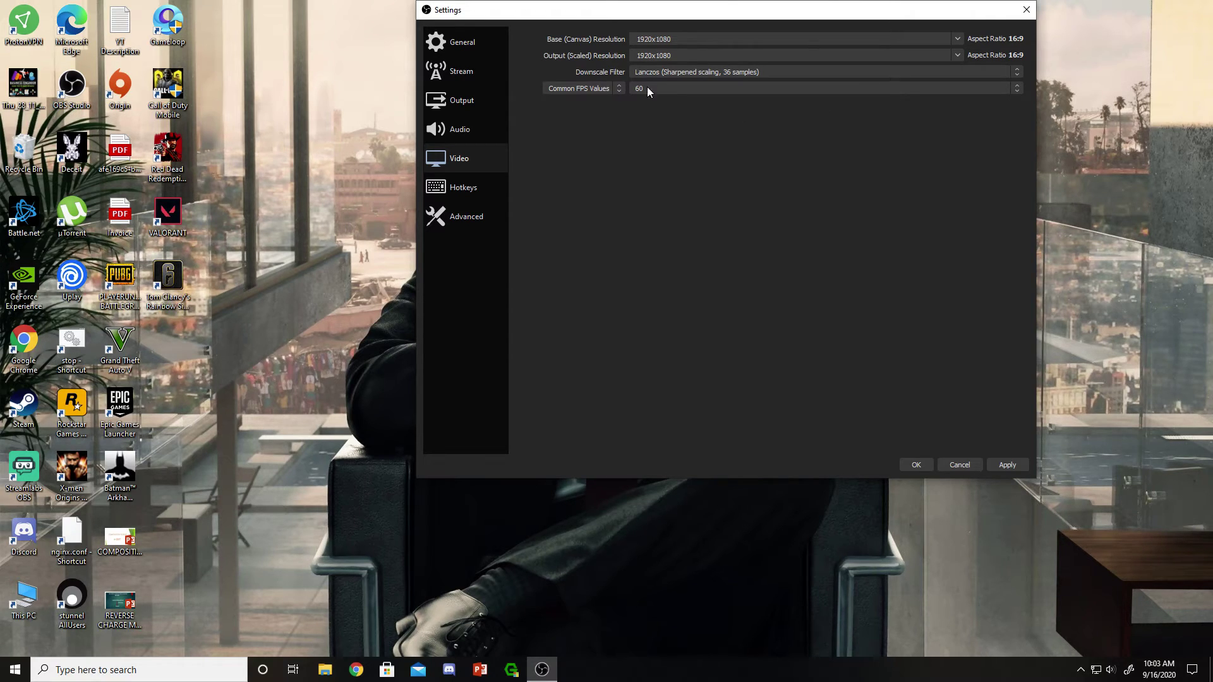
Review the video bitrate in the output settings and the downscale filter options in the video settings.
{"action": "left_click", "coordinate": [456, 68]}
{"action": "left_click", "coordinate": [461, 104]}
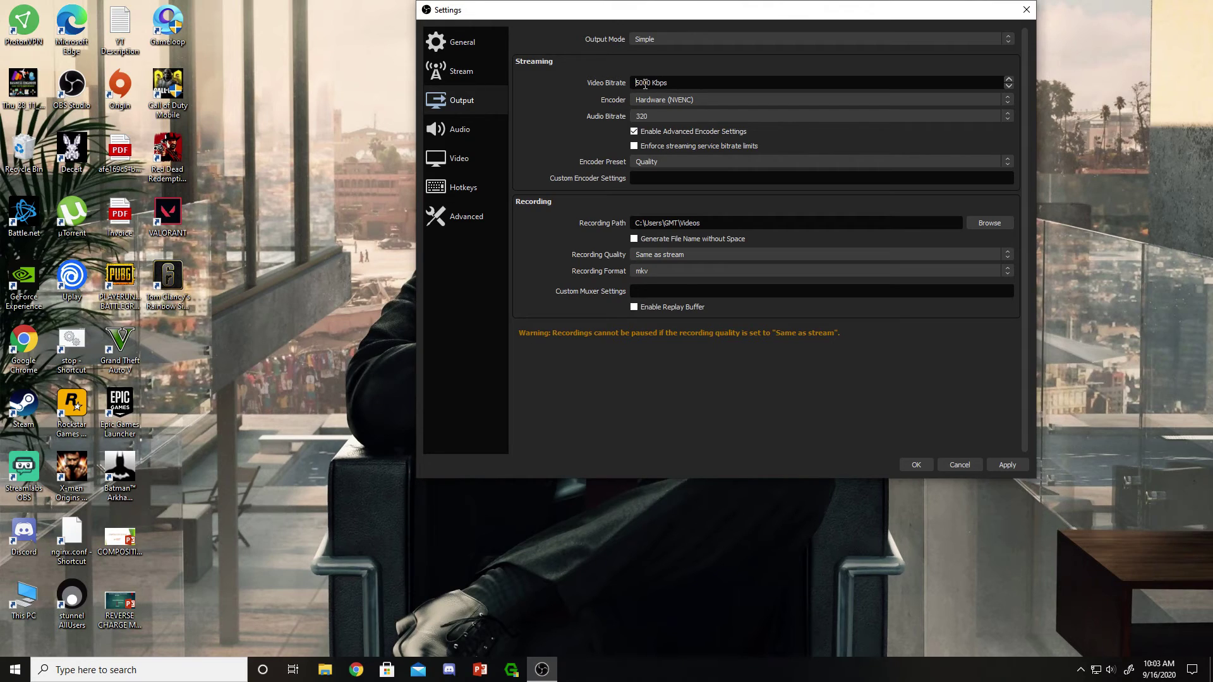
{"action": "left_click", "coordinate": [463, 156]}
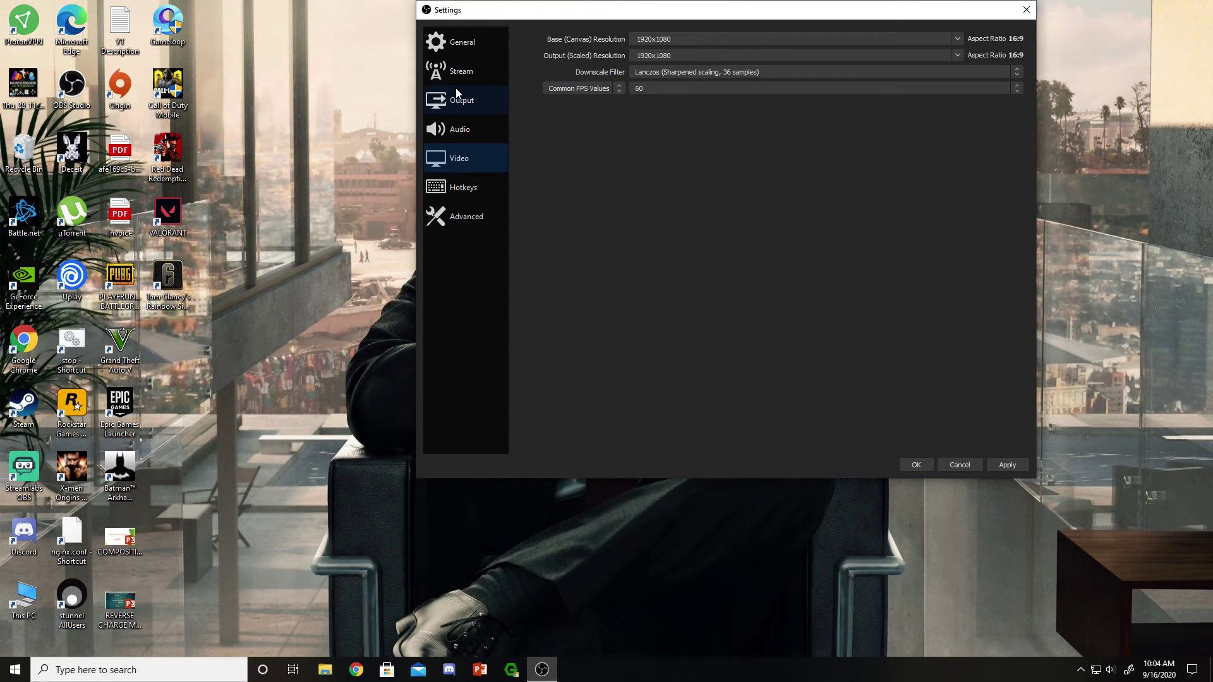
{"action": "left_click", "coordinate": [766, 74]}
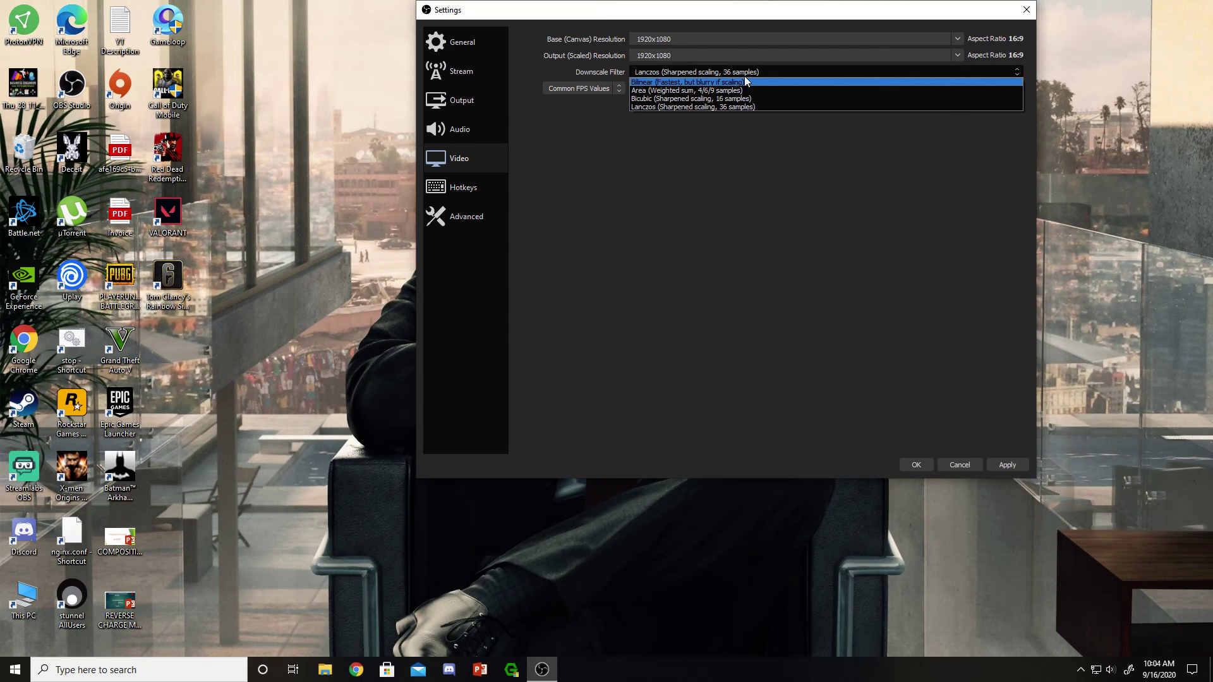
{"action": "left_click", "coordinate": [744, 72]}
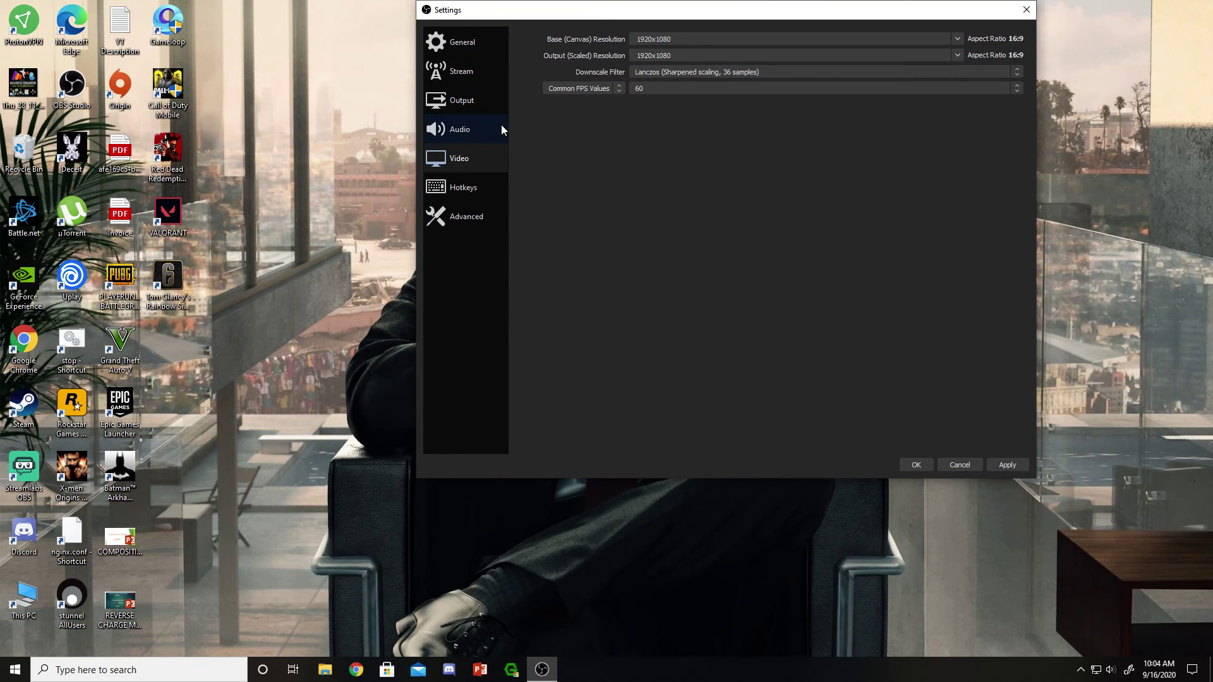